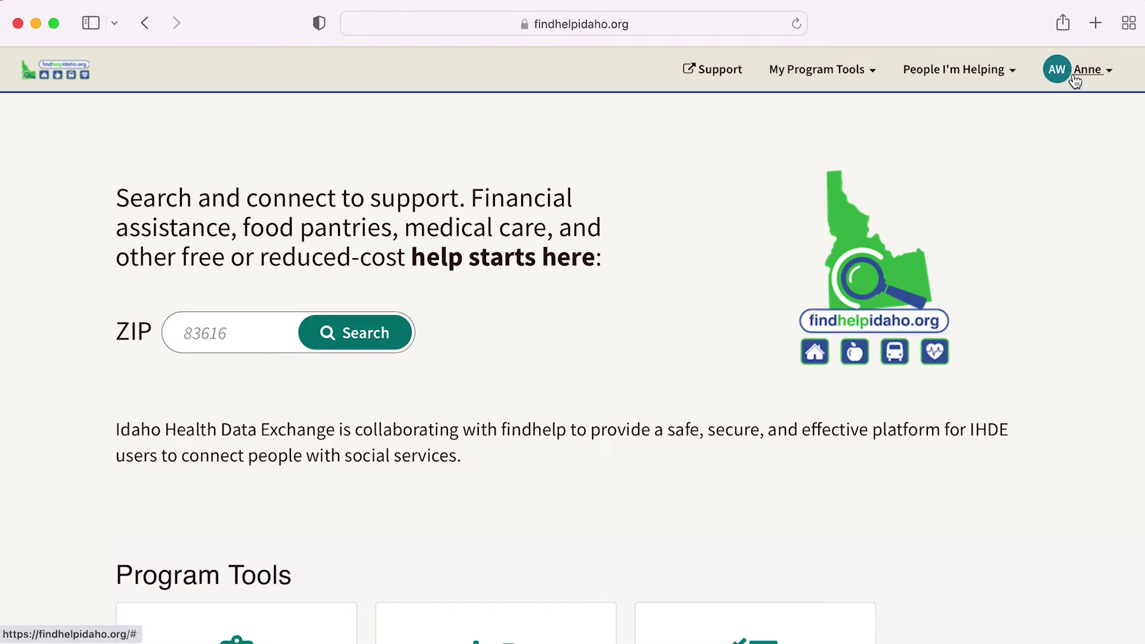
scroll(1067, 278, "down", 3)
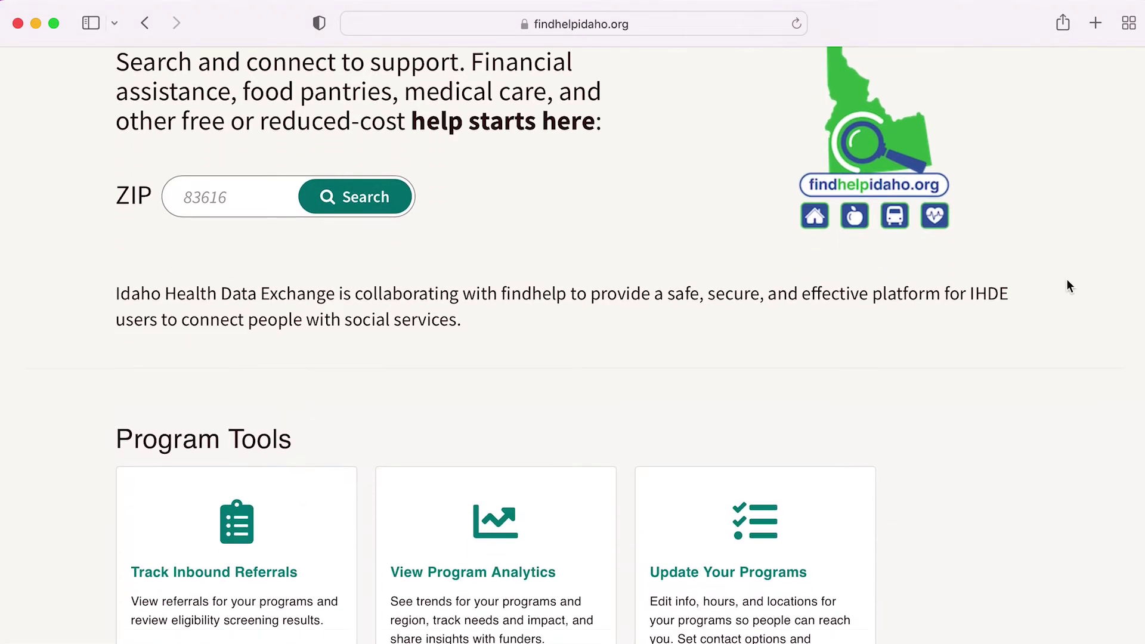
scroll(1066, 284, "down", 1)
scroll(1066, 285, "down", 2)
scroll(1066, 284, "down", 3)
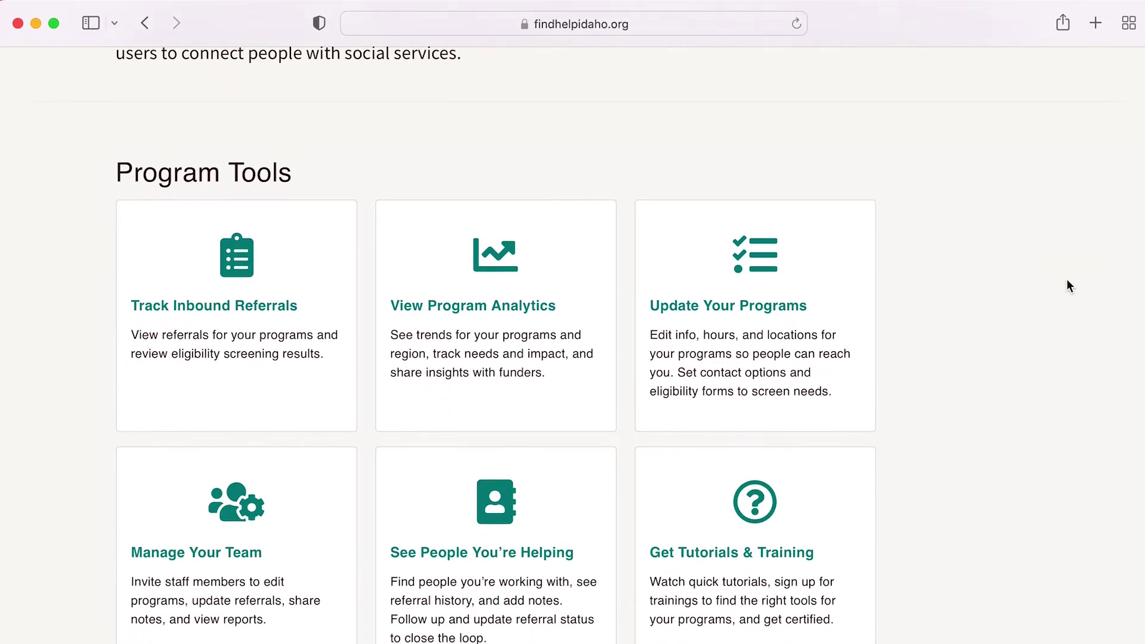
scroll(1066, 285, "down", 3)
scroll(1067, 285, "down", 3)
scroll(1066, 285, "down", 1)
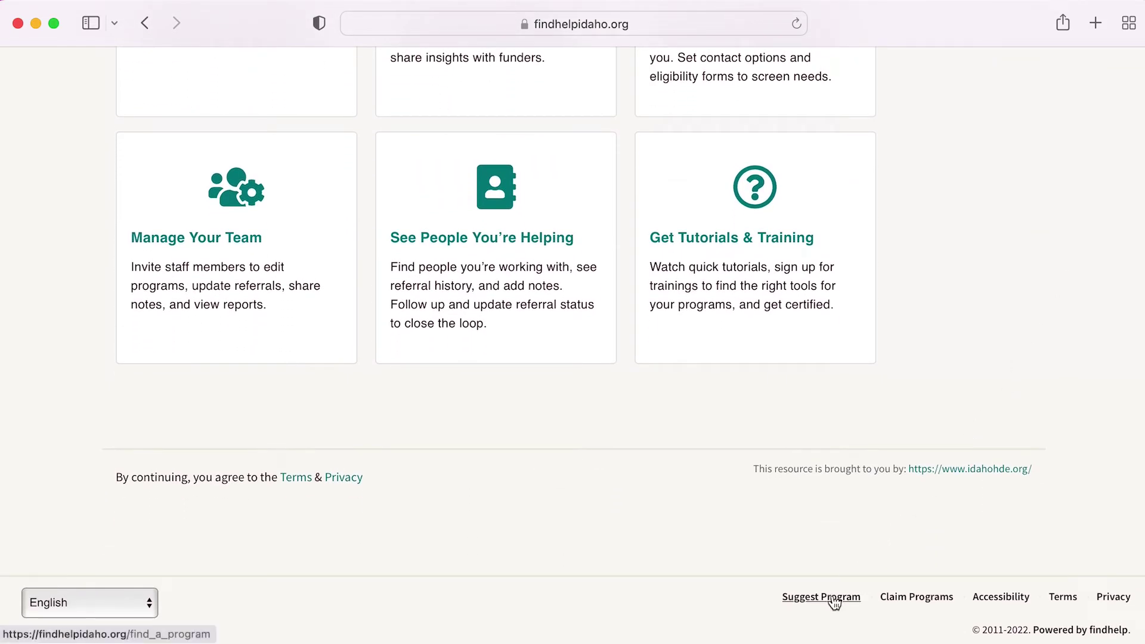
- Follow the footer's Claim Programs link to the Join the Network page
left_click(914, 601)
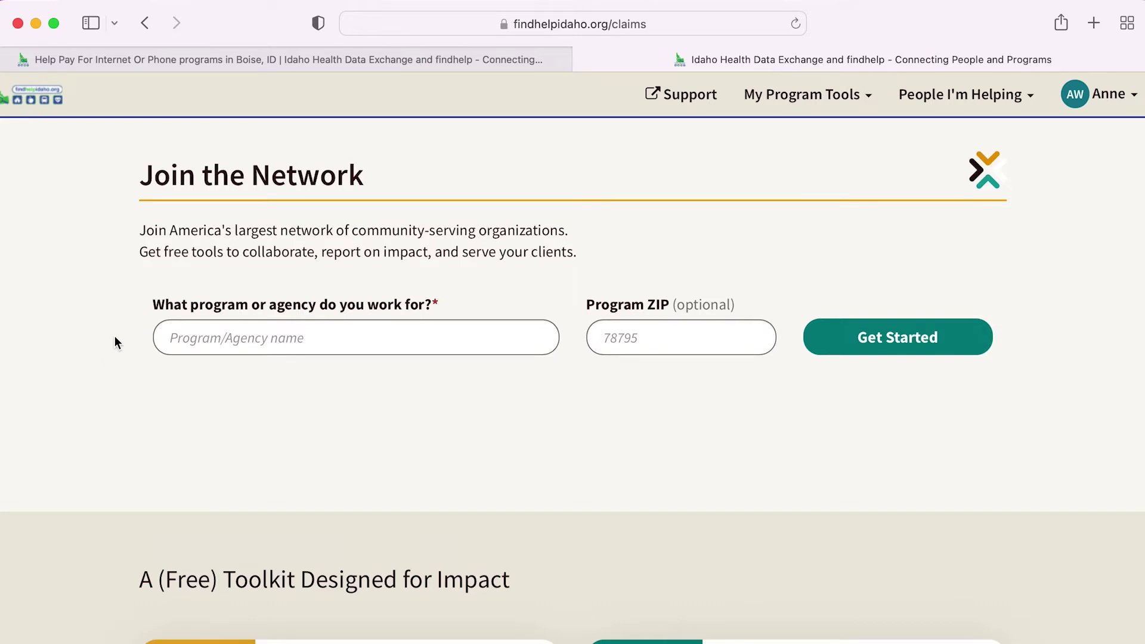
- Enter WICAP as the program or agency name
left_click(272, 349)
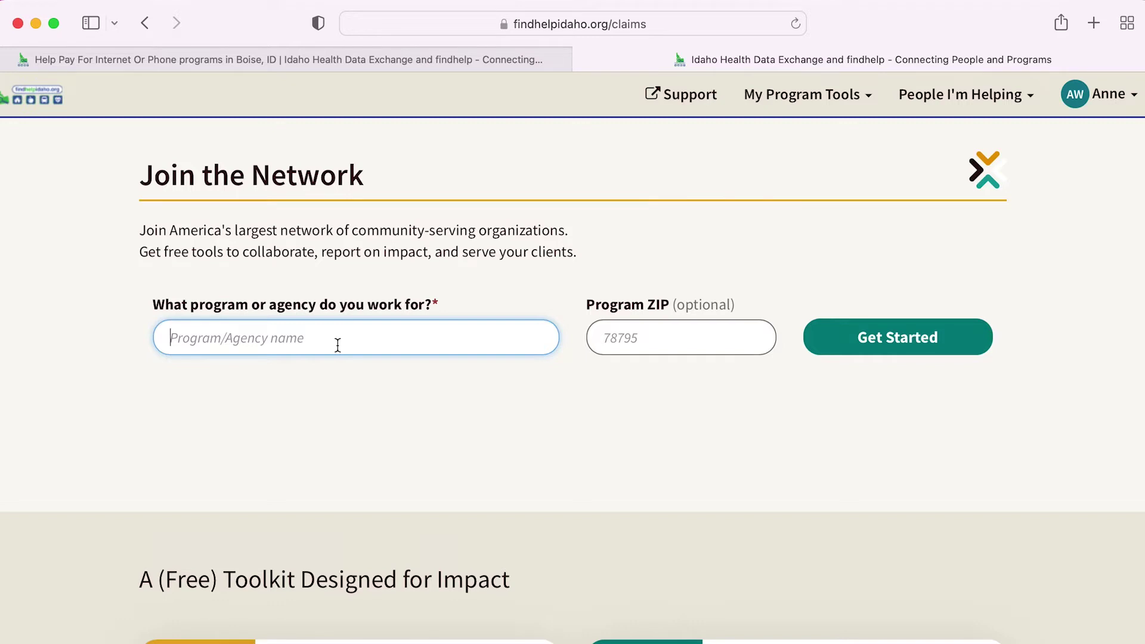
type("WICAP")
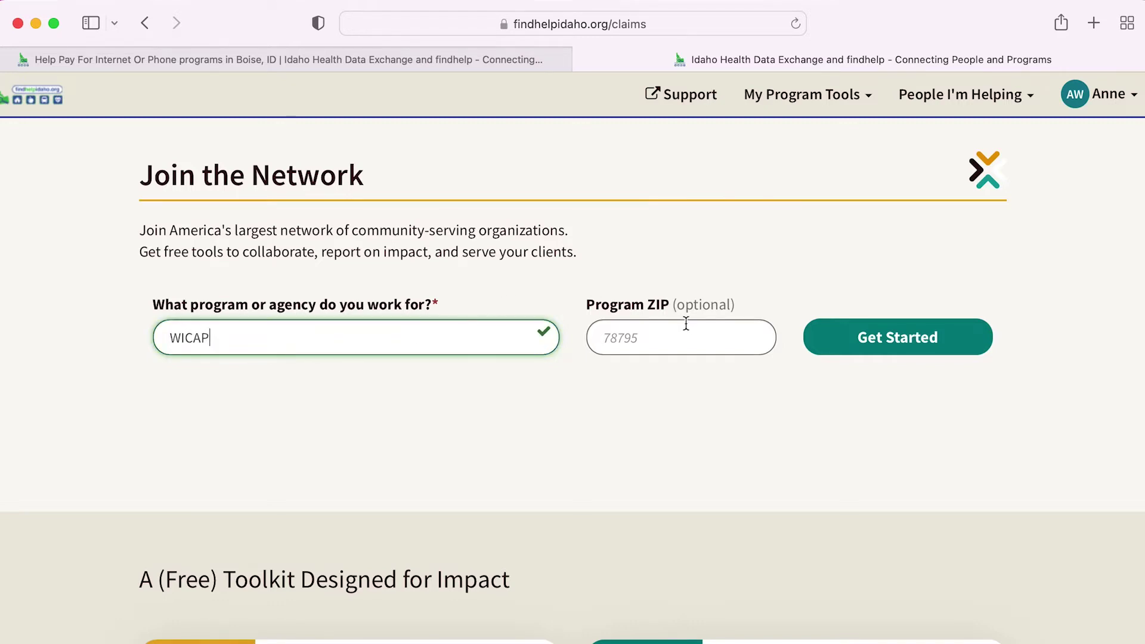
- Run Get Started to list WICAP programs such as Community Action Food Bank
left_click(883, 337)
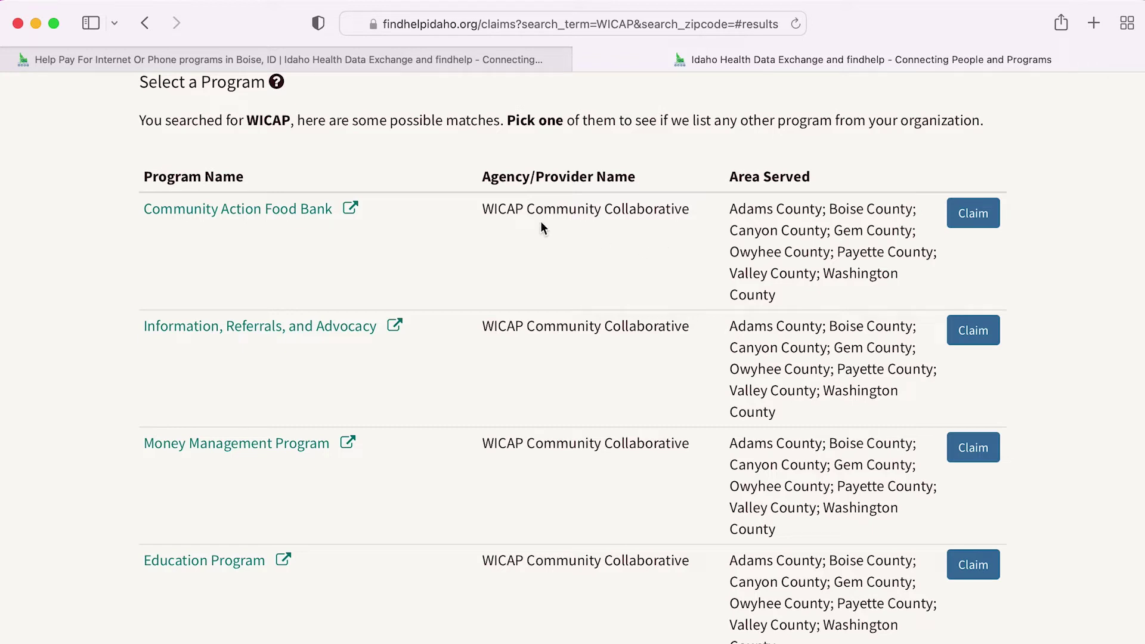
scroll(261, 380, "down", 1)
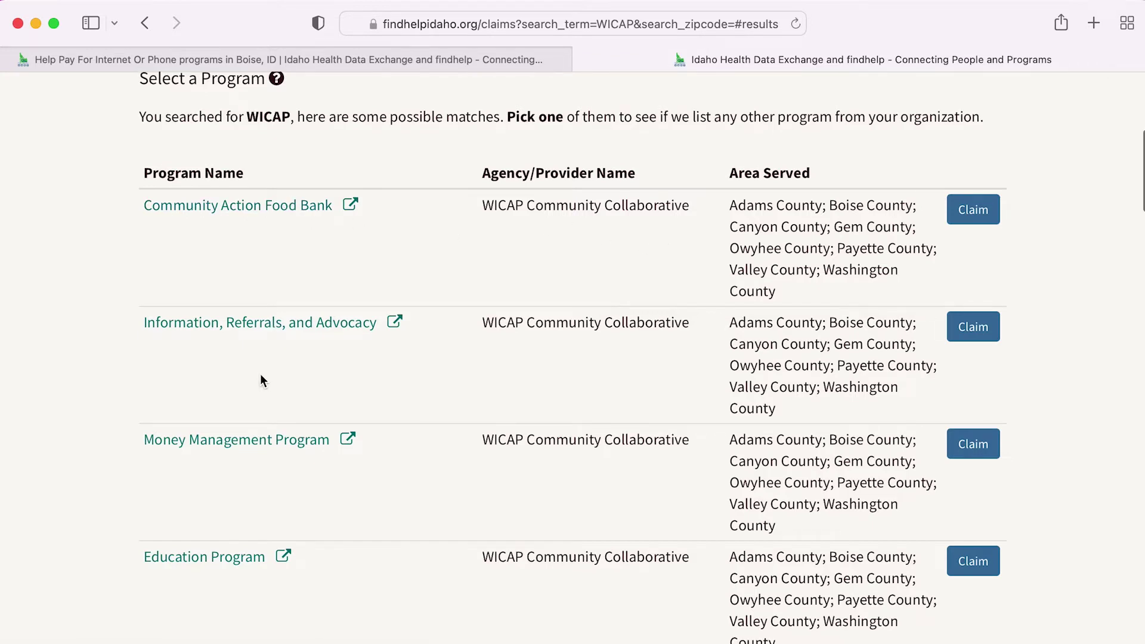
scroll(261, 380, "down", 1)
scroll(260, 379, "down", 1)
scroll(258, 379, "down", 1)
scroll(258, 378, "down", 5)
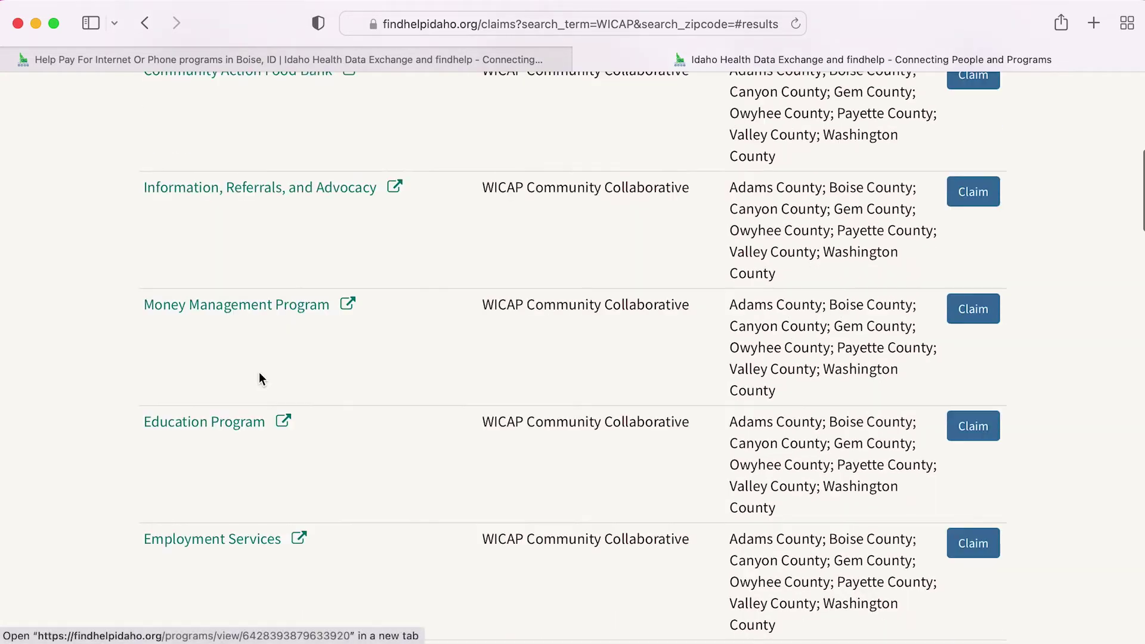
scroll(259, 378, "down", 1)
scroll(259, 378, "down", 2)
scroll(258, 378, "down", 5)
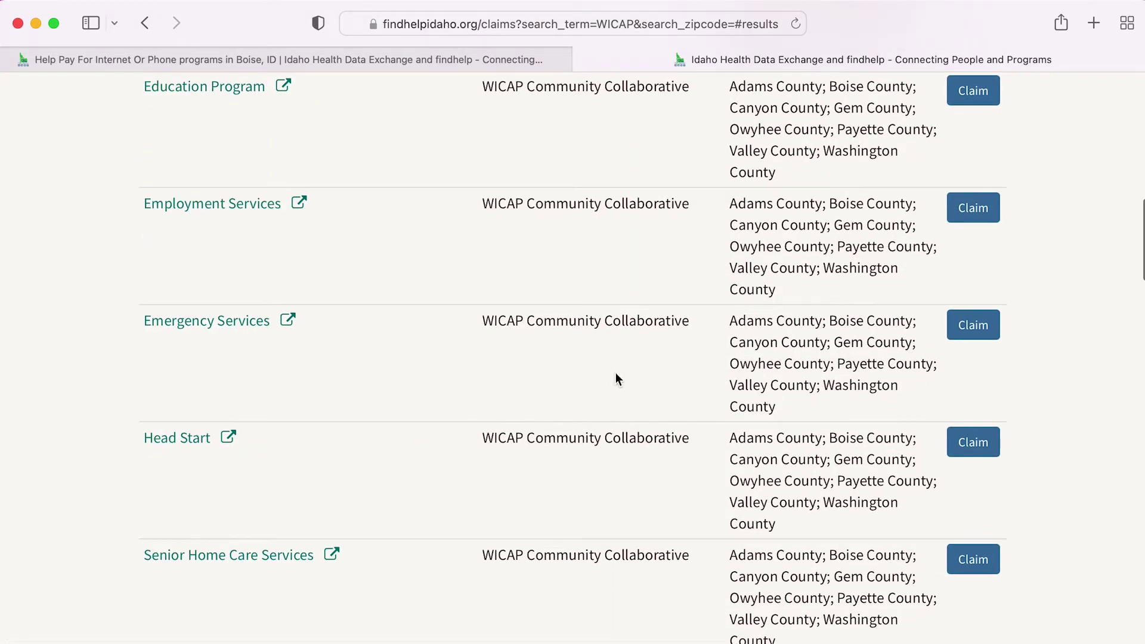
scroll(616, 379, "up", 5)
scroll(616, 379, "up", 3)
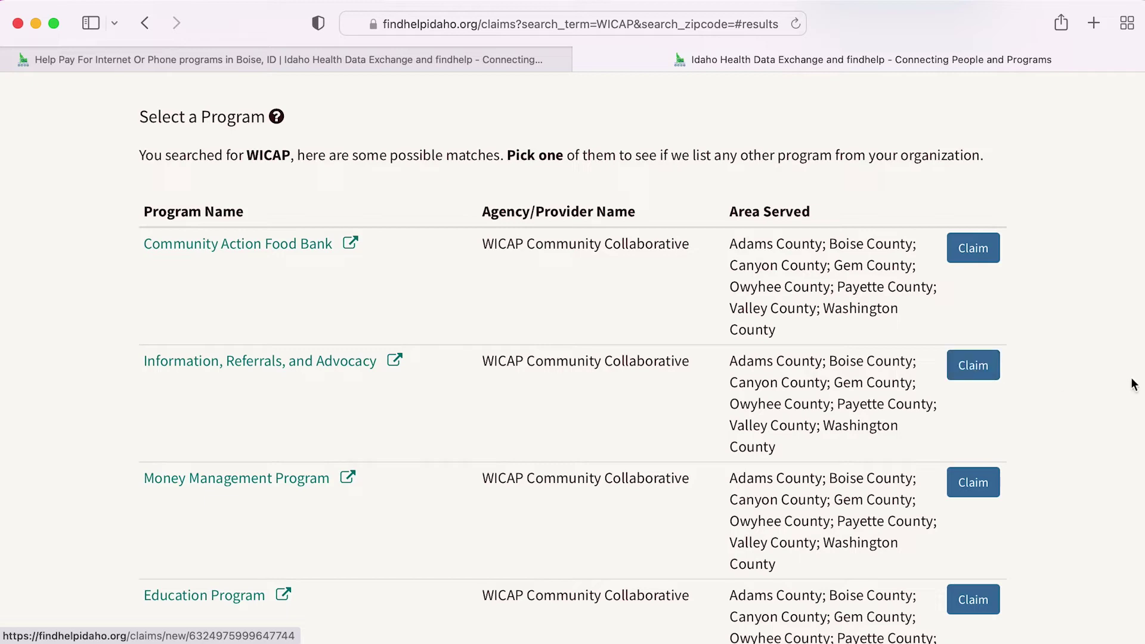
scroll(1099, 474, "down", 8)
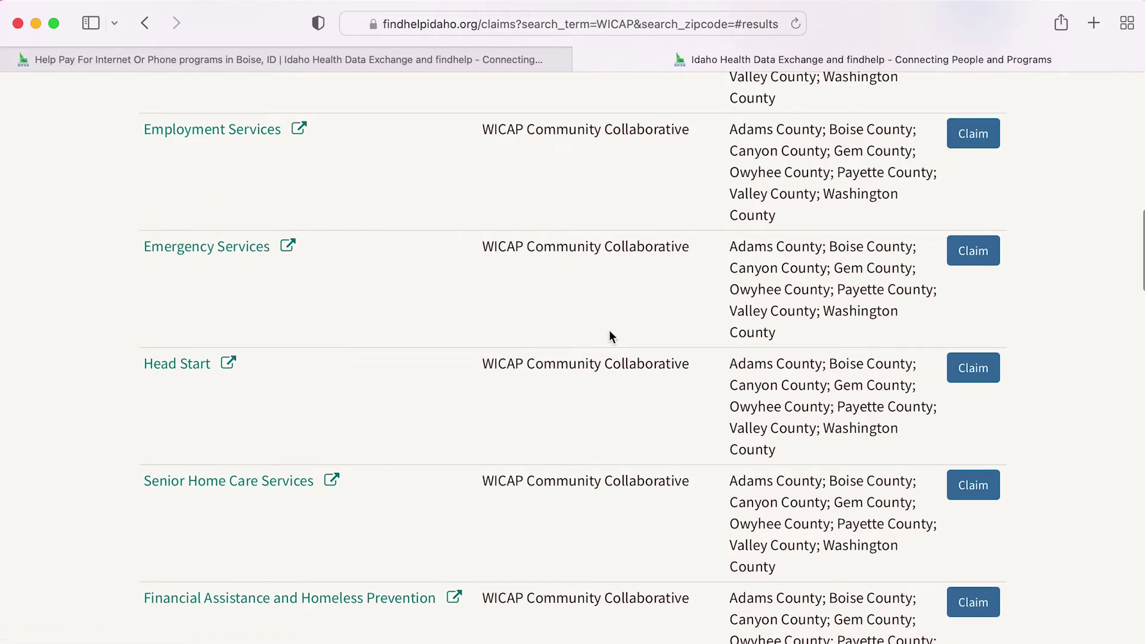
scroll(623, 398, "down", 3)
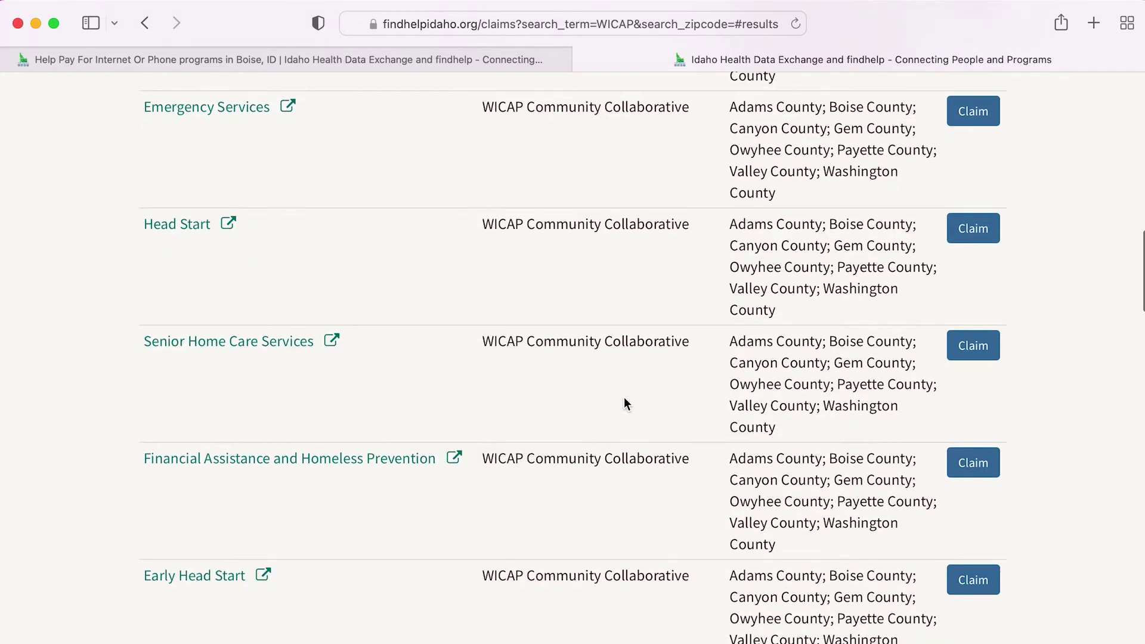
scroll(624, 398, "down", 6)
scroll(623, 398, "down", 2)
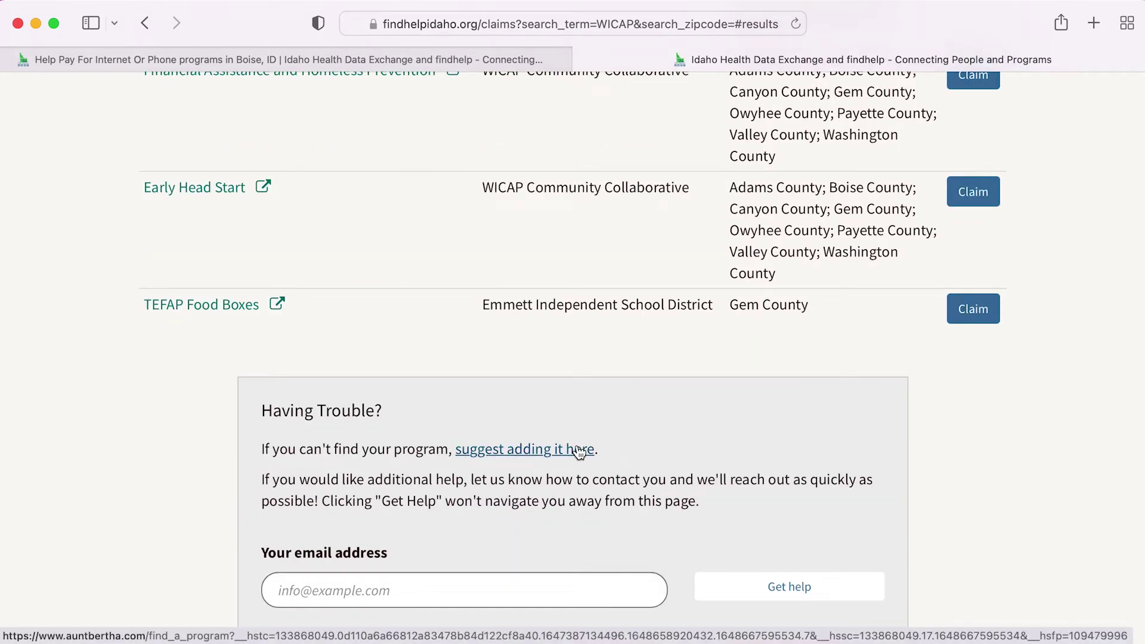
- Follow the Having Trouble? box's 'suggest adding it here' link
left_click(579, 452)
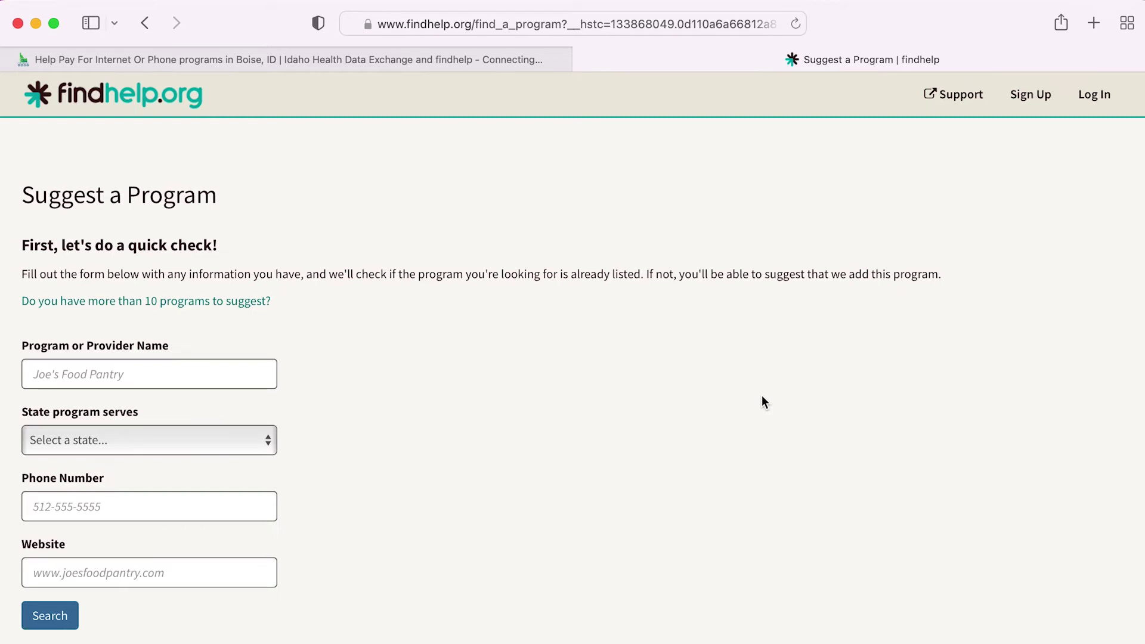
scroll(761, 396, "down", 3)
scroll(762, 394, "down", 2)
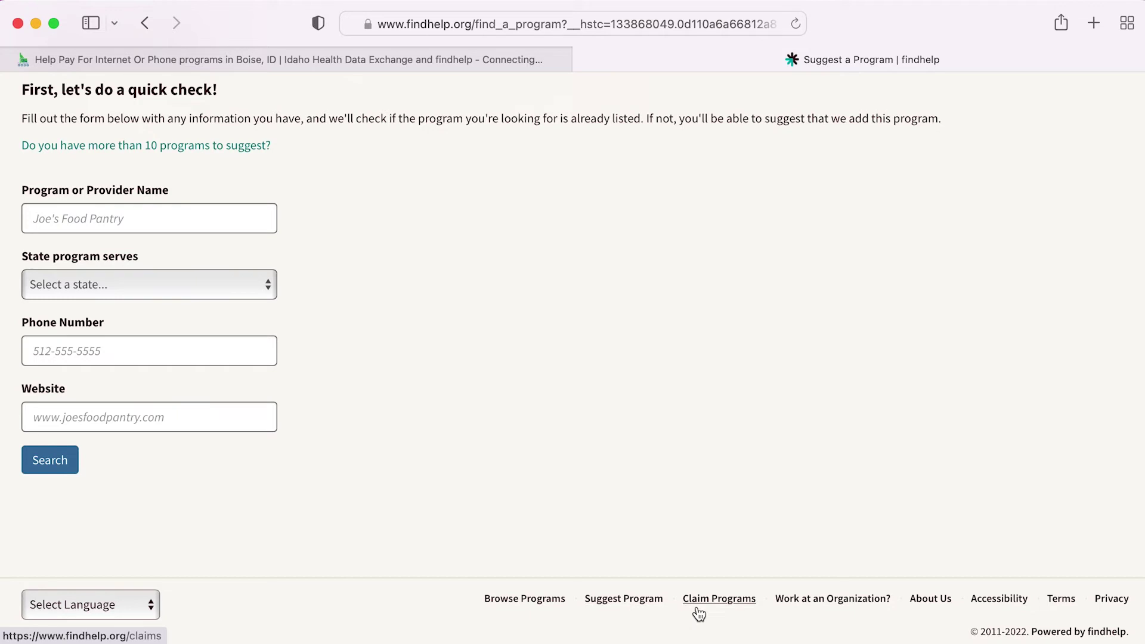
- Reload findhelp.org/find_a_program and focus the empty program name field
left_click(632, 599)
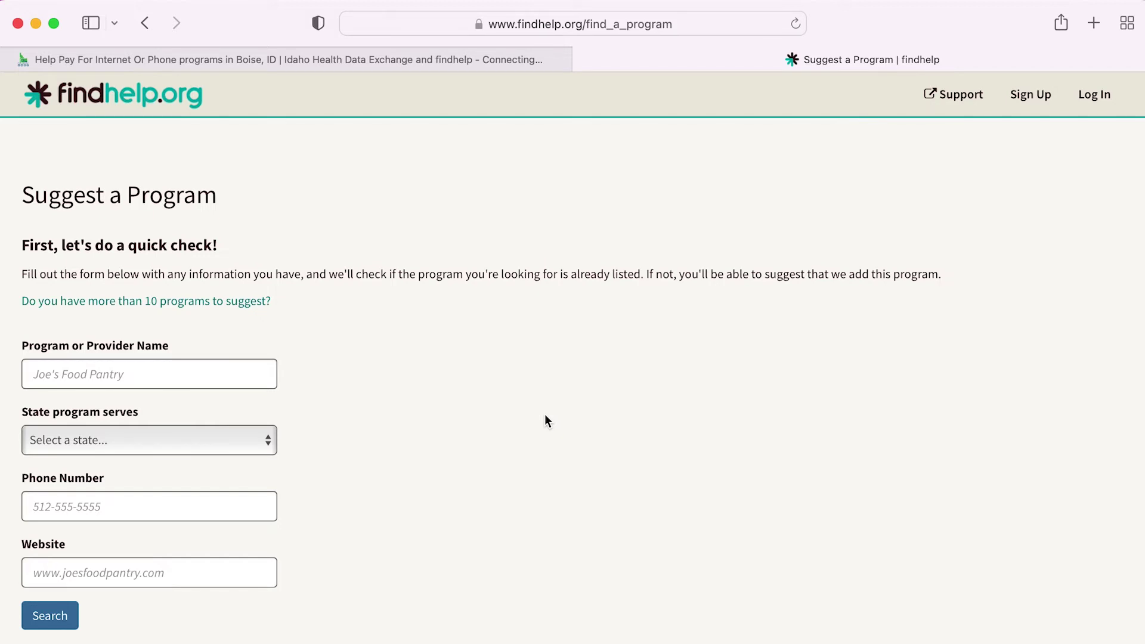
left_click(232, 362)
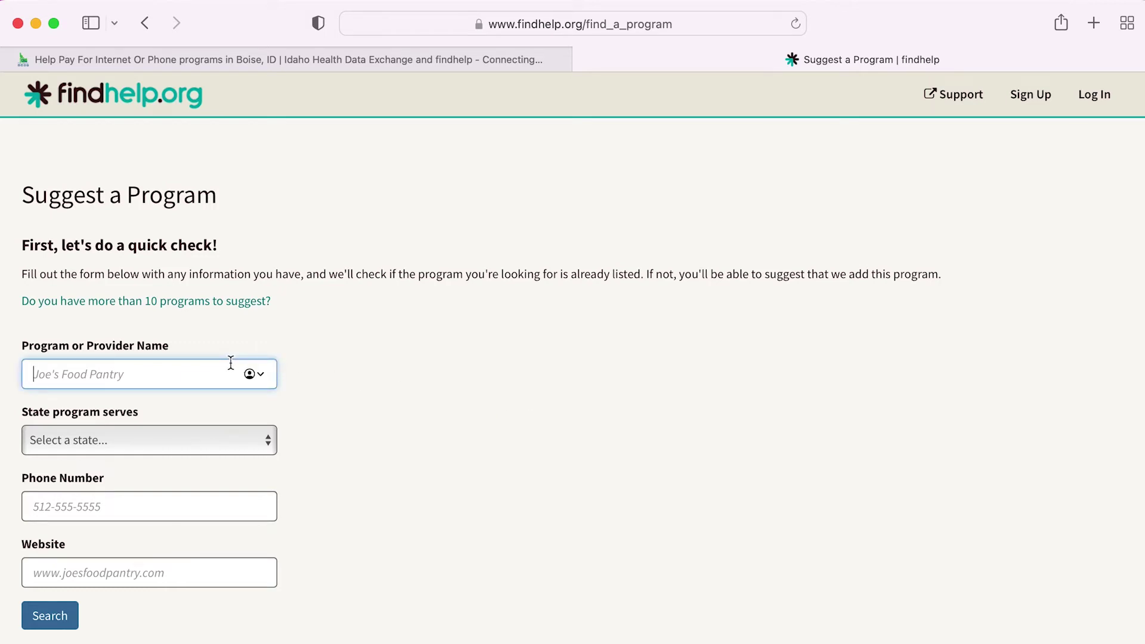
type("Gi")
type("ra")
type("fe Laugh")
- Search for 'Giraffe Laugh' to list existing matches Giraffe Laugh 1–4
left_click(64, 612)
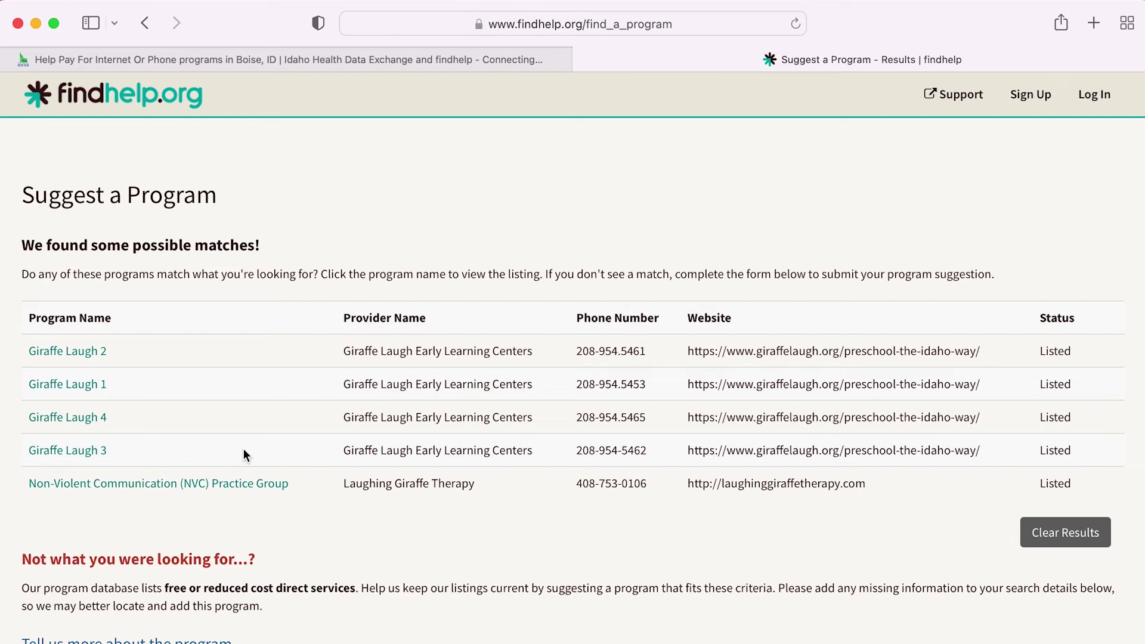
scroll(319, 507, "down", 3)
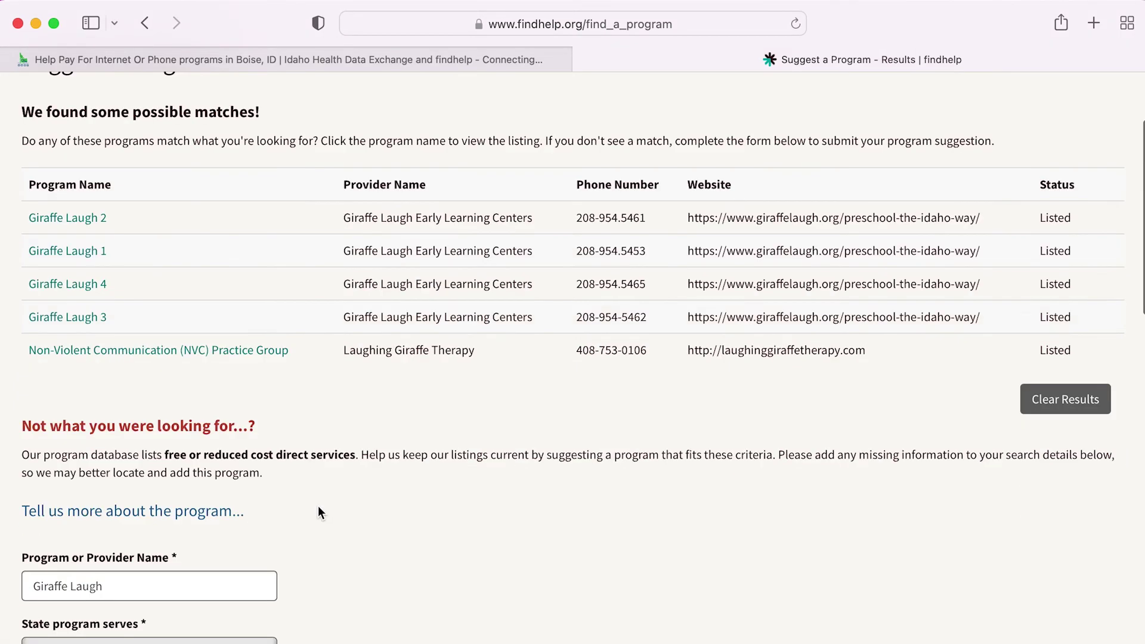
scroll(317, 505, "down", 2)
scroll(317, 506, "down", 2)
scroll(317, 506, "down", 1)
scroll(316, 505, "down", 1)
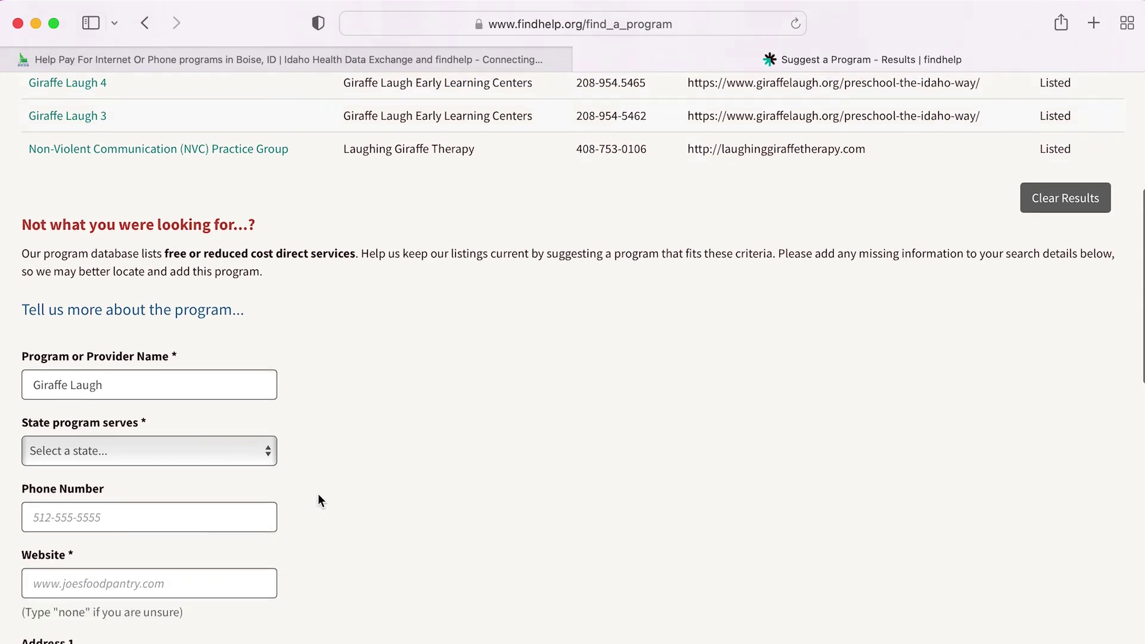
scroll(317, 501, "down", 2)
scroll(317, 501, "down", 1)
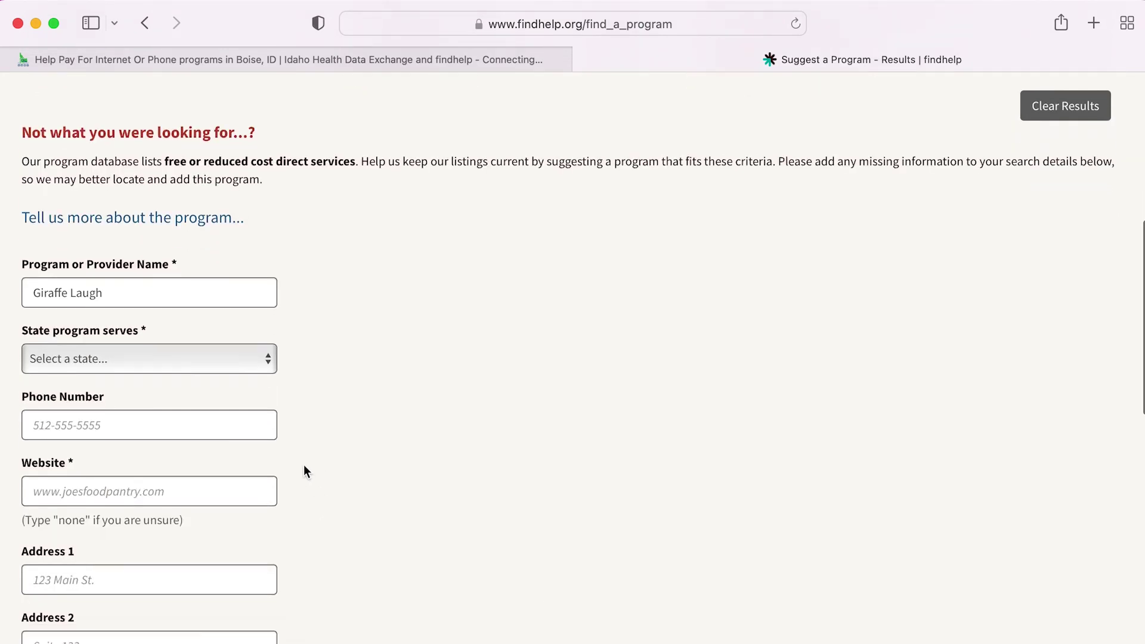
left_click(239, 366)
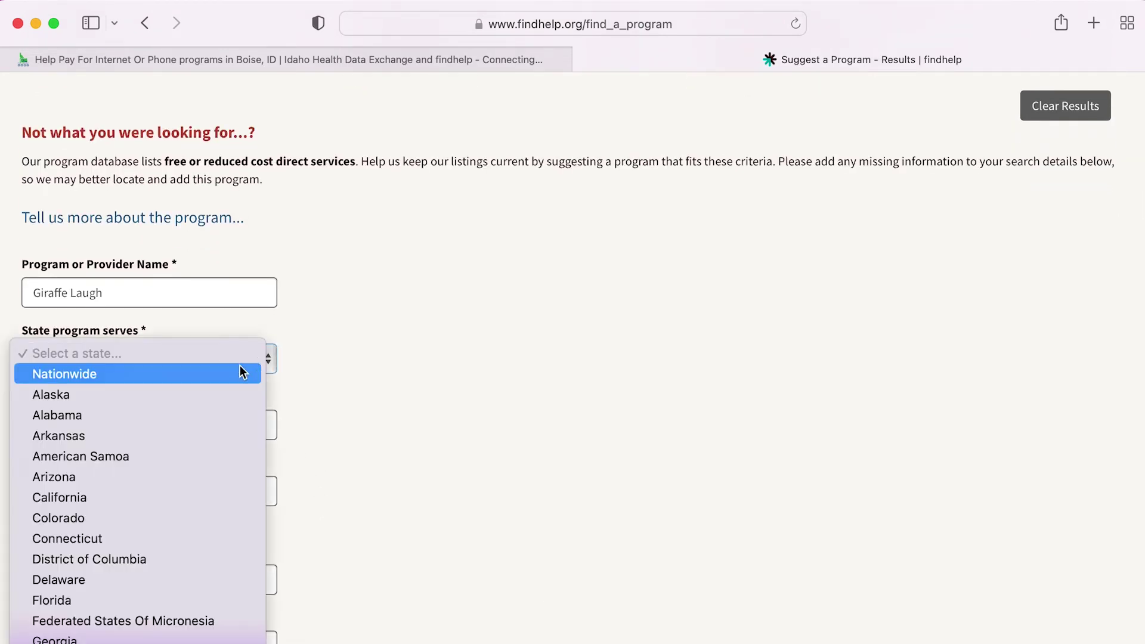
left_click(381, 374)
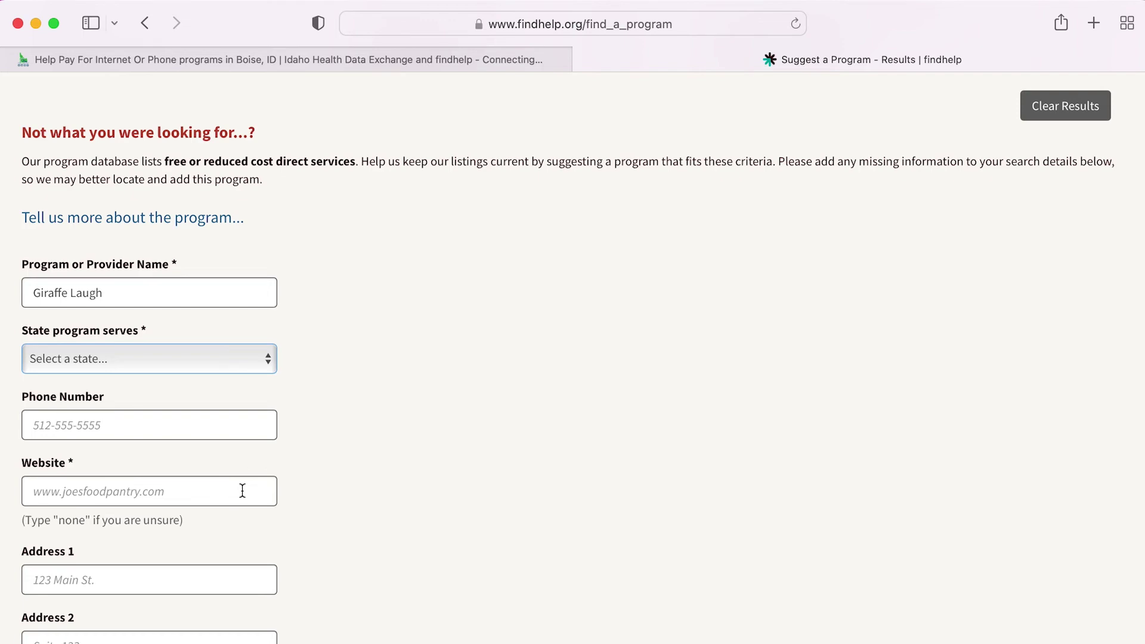
scroll(340, 514, "down", 3)
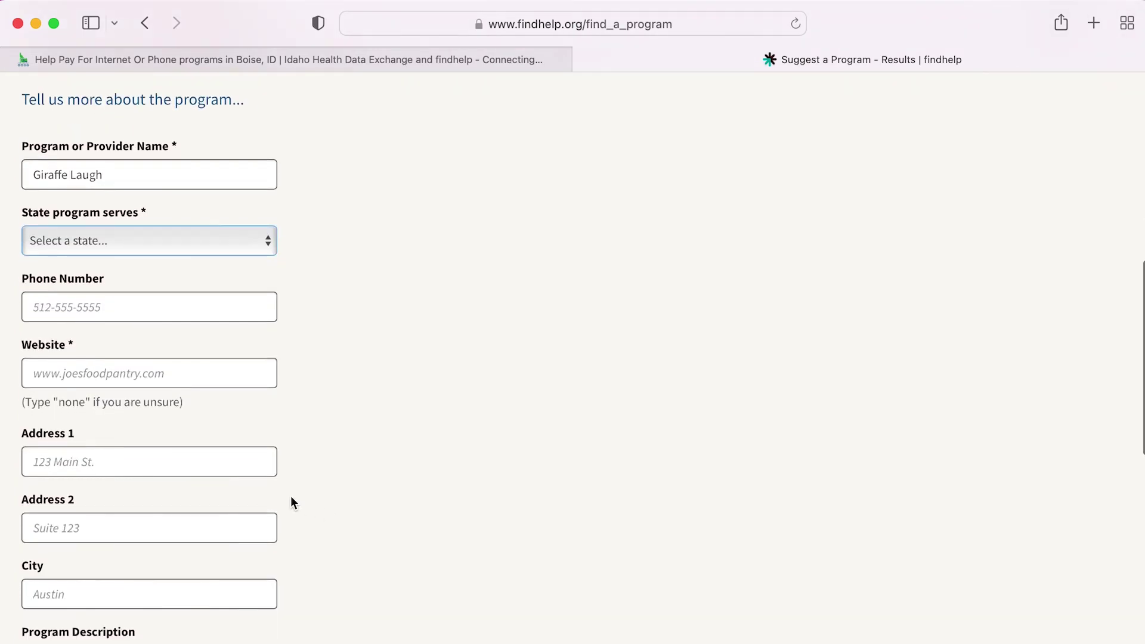
scroll(304, 497, "down", 1)
scroll(302, 496, "down", 2)
scroll(303, 497, "down", 3)
scroll(302, 497, "down", 8)
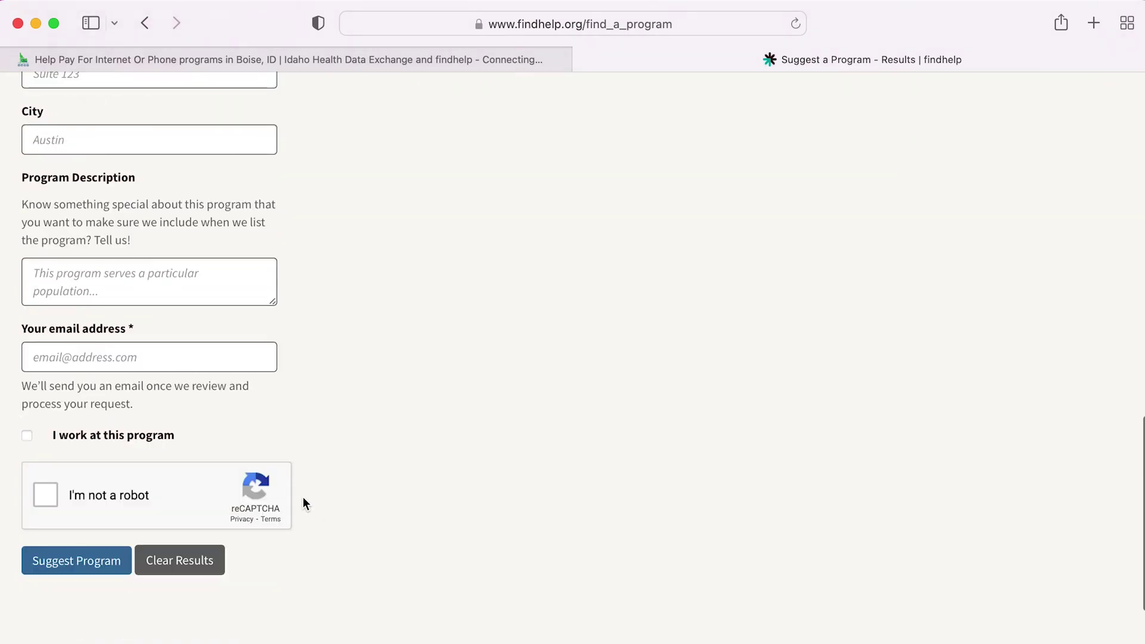
left_click(217, 300)
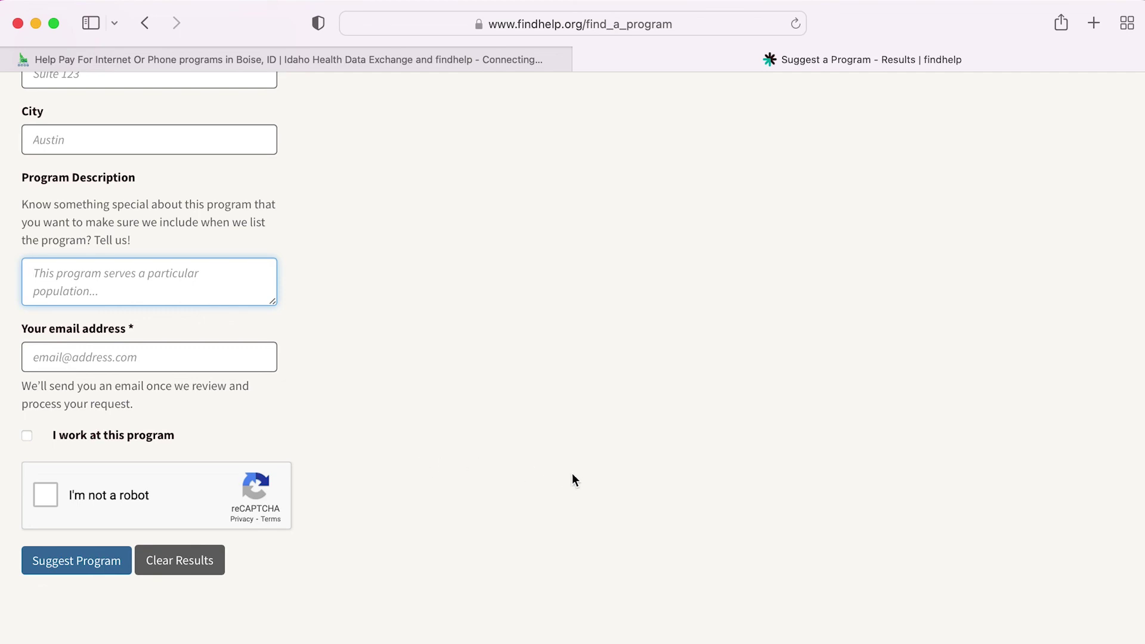
scroll(572, 474, "up", 3)
scroll(572, 474, "up", 5)
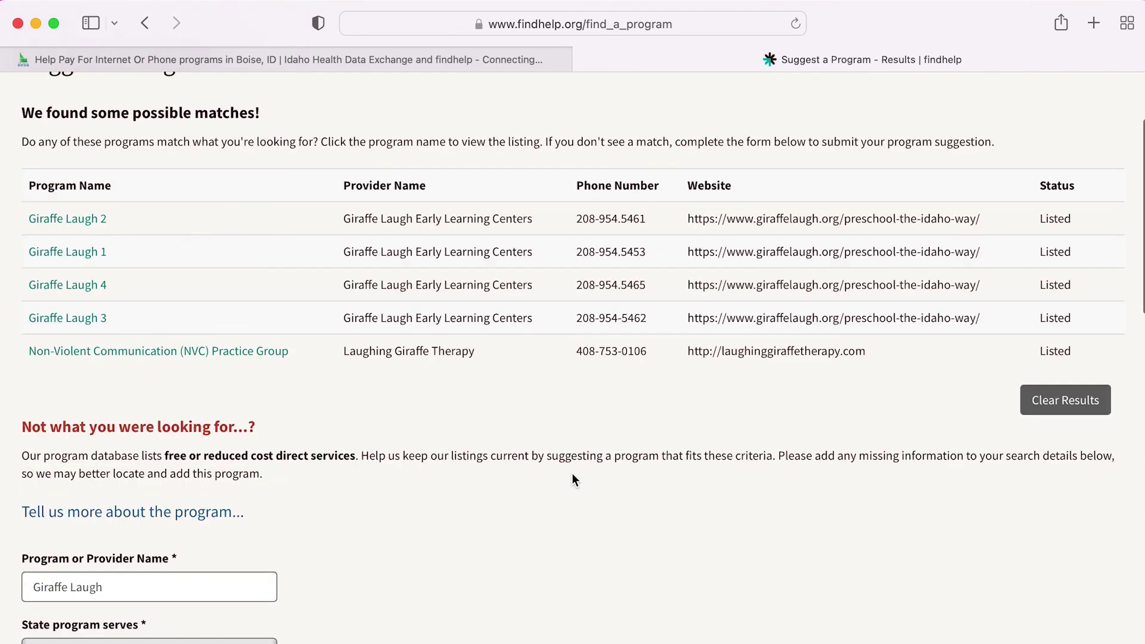
scroll(572, 473, "up", 2)
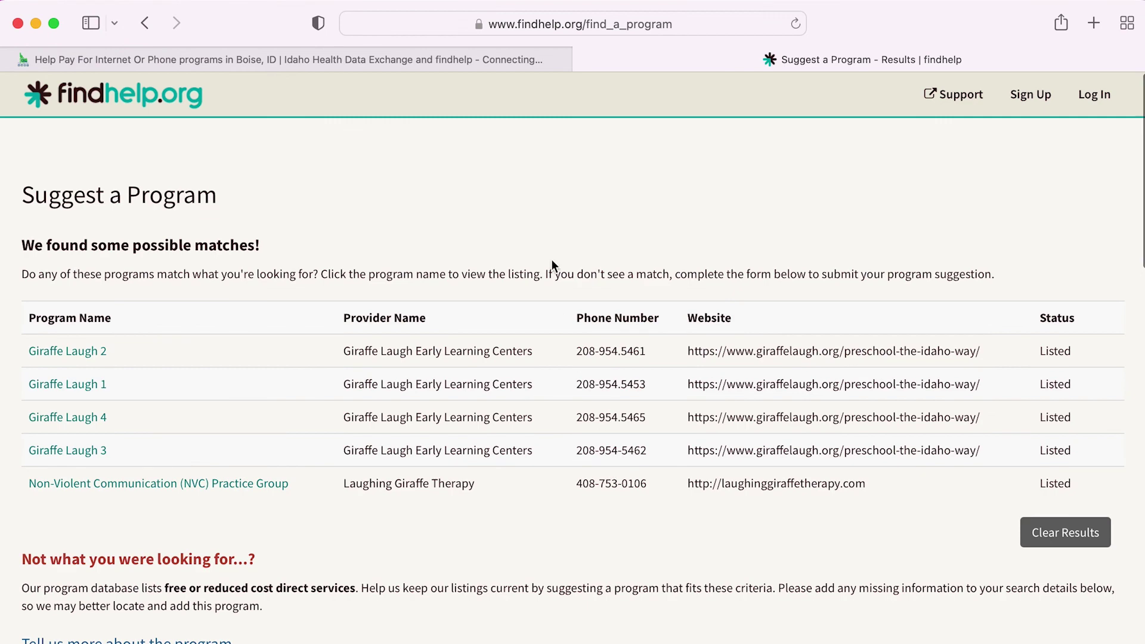